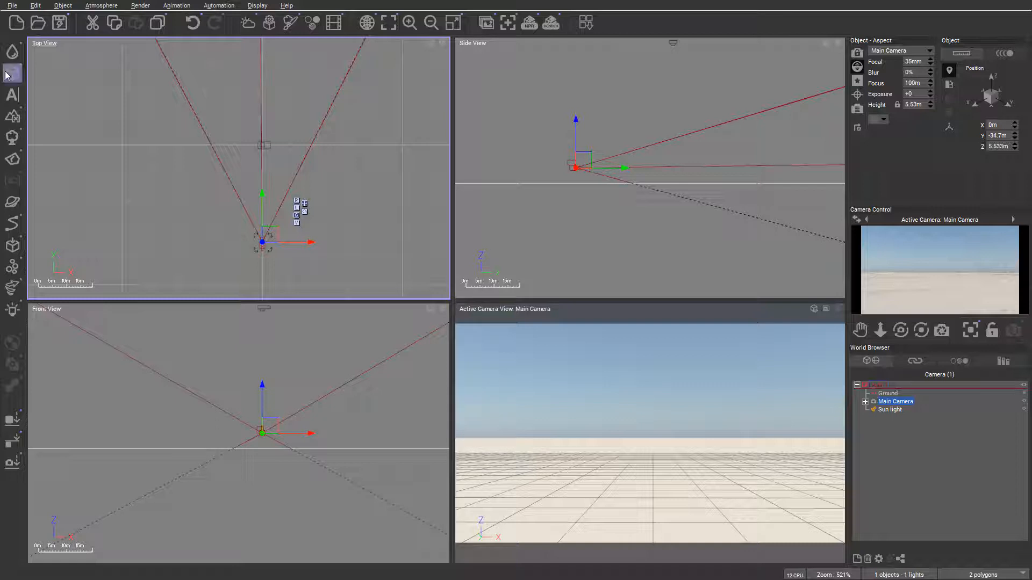
Add two spheres and place them side by side in front of the camera
click(26, 79)
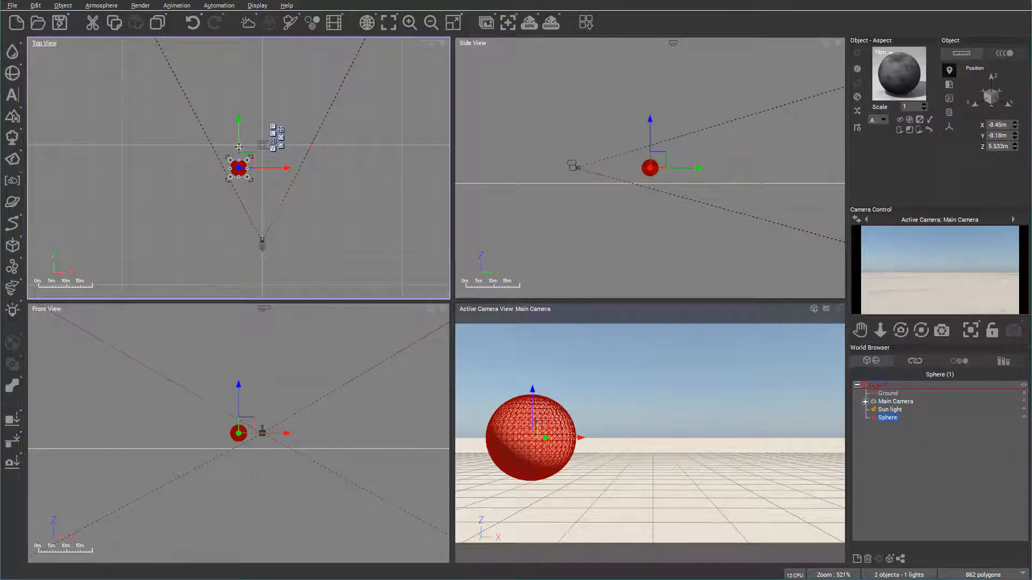
drag(244, 139, 233, 120)
click(14, 78)
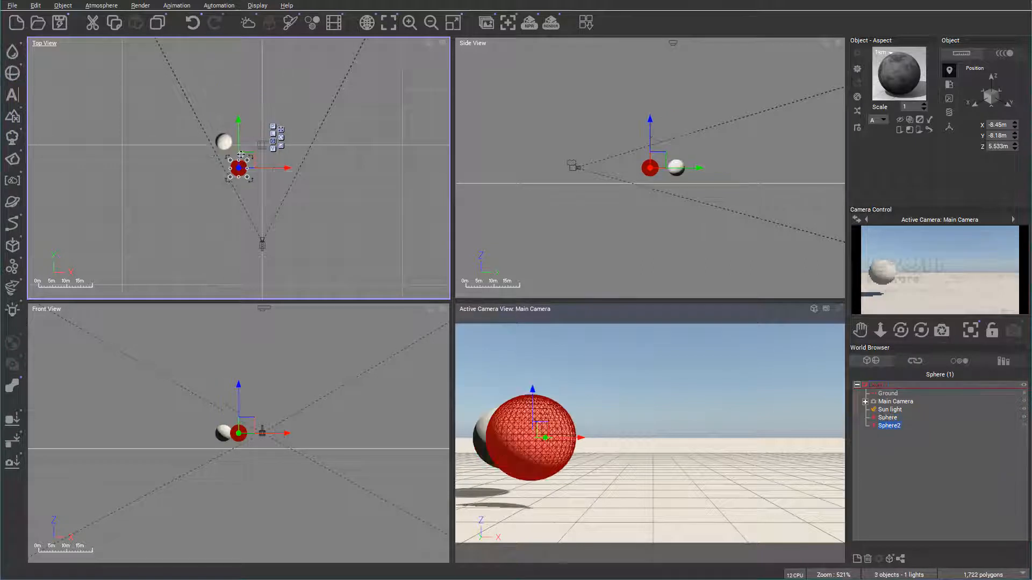
drag(247, 153, 254, 130)
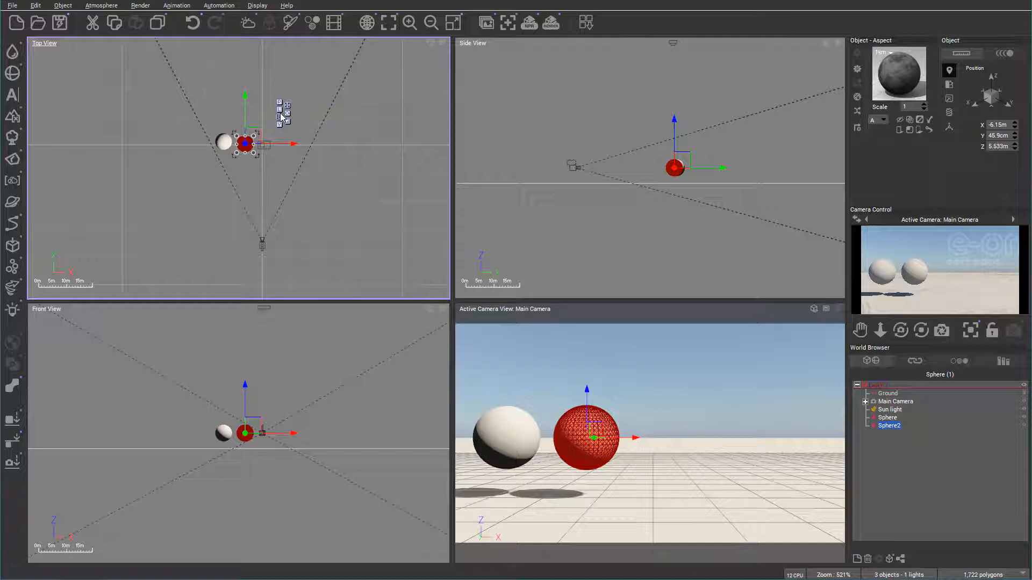
Delete both spheres from the scene
key(Delete)
click(225, 141)
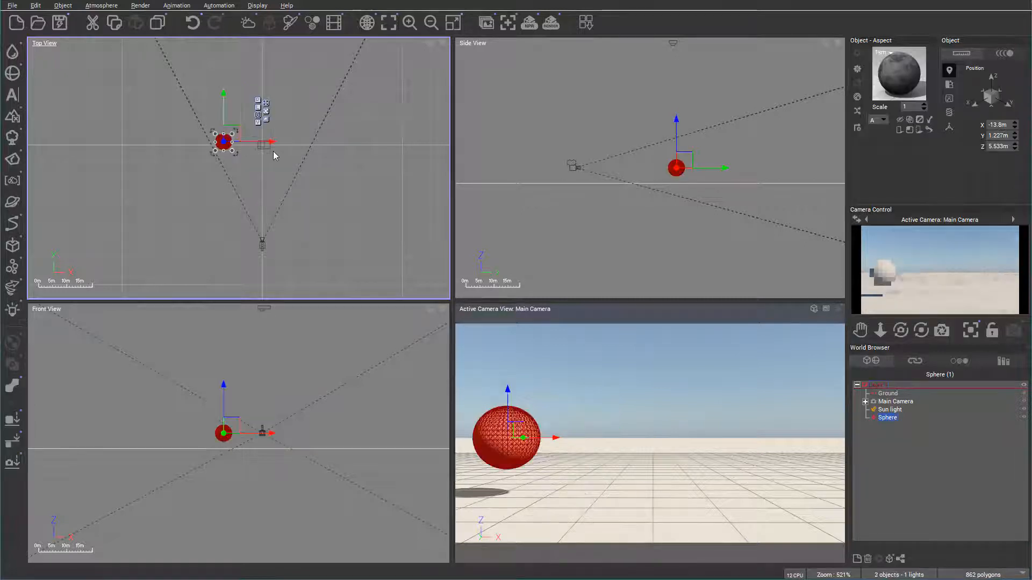
key(Delete)
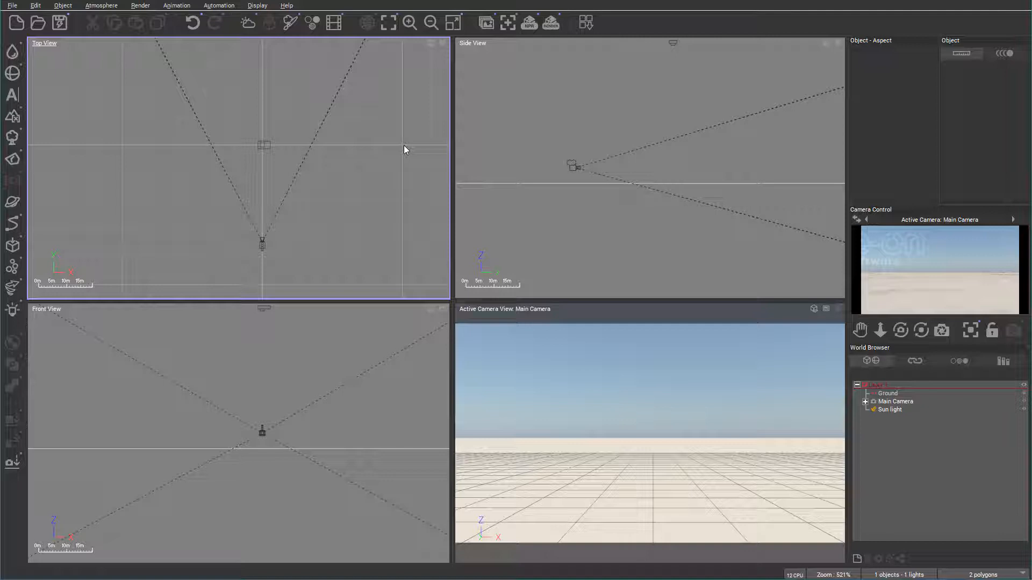
Examine the plant library's tree collection and its bush, grass, flower, aquatic, prehistoric, sci-fi and object categories
click(14, 141)
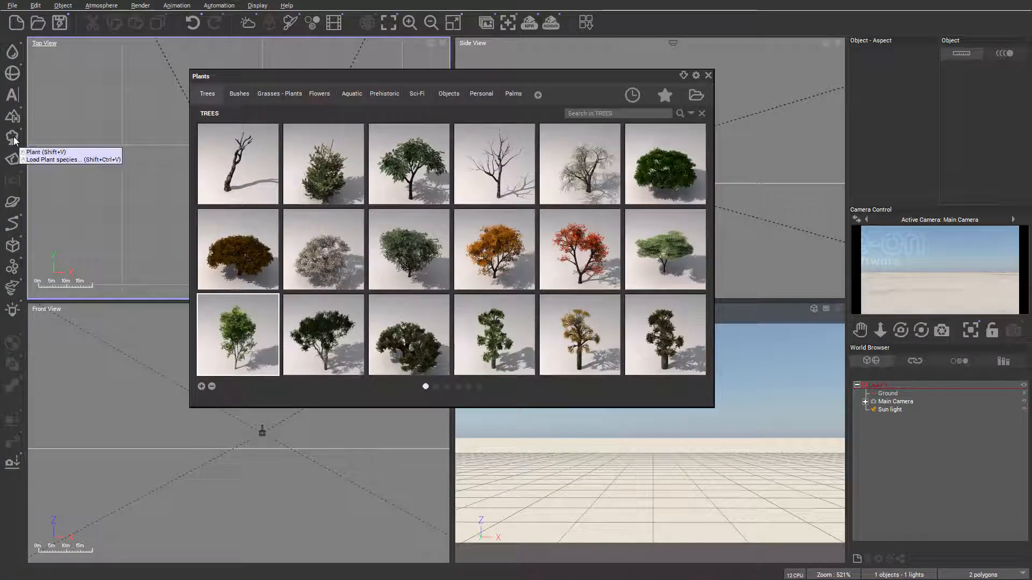
drag(238, 77, 238, 78)
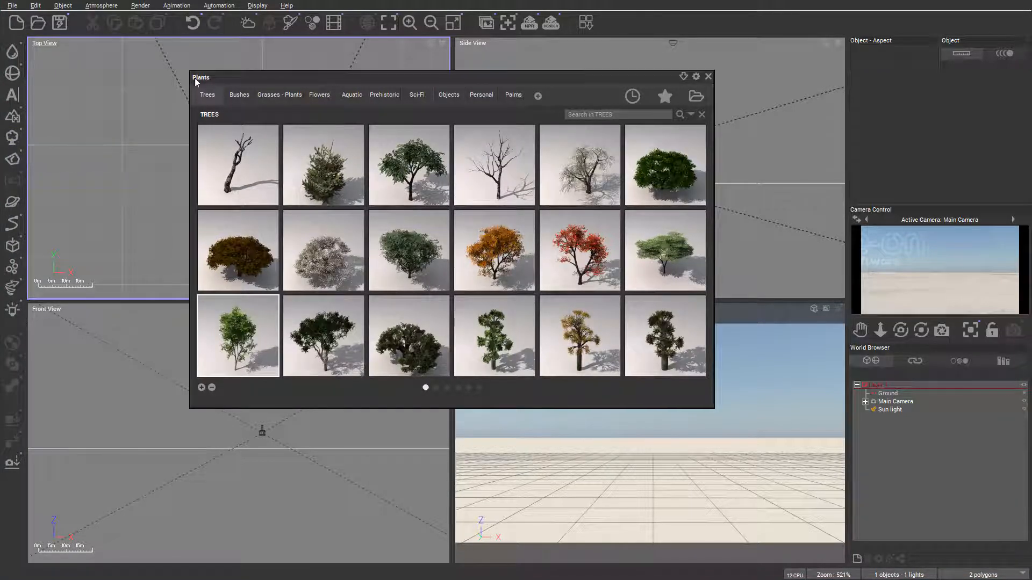
drag(473, 77, 487, 79)
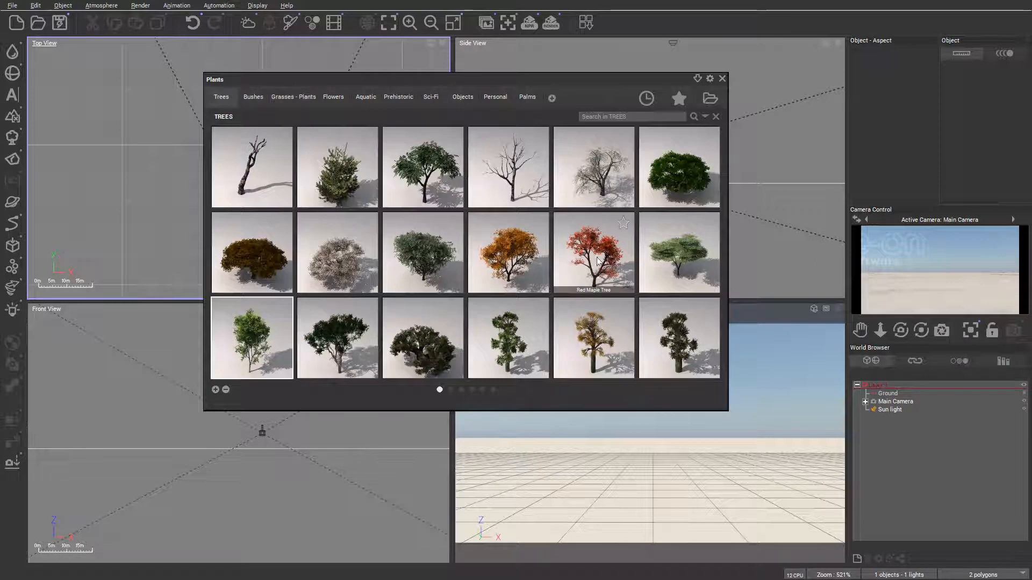
scroll(596, 271, down, 11)
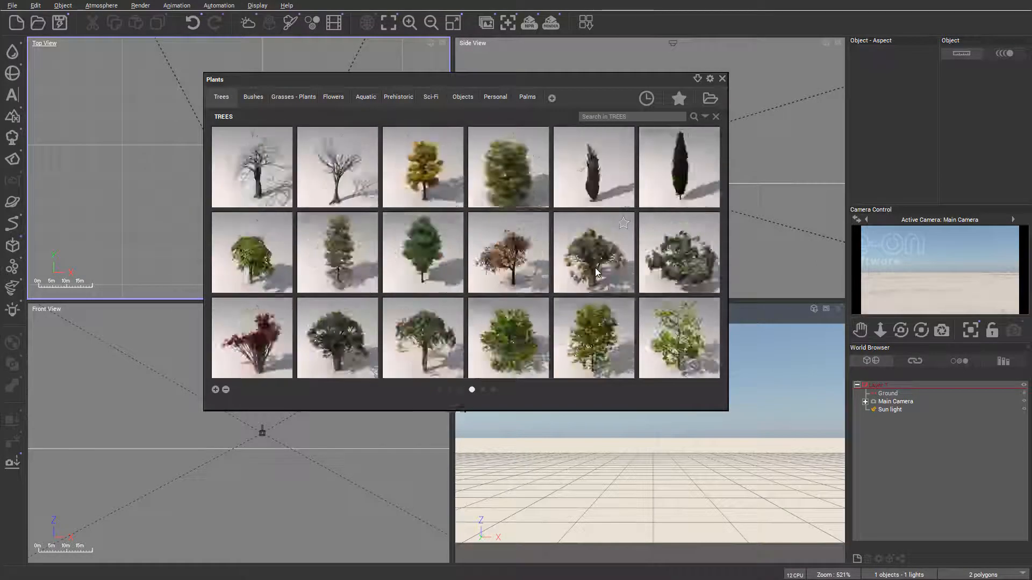
scroll(595, 272, up, 10)
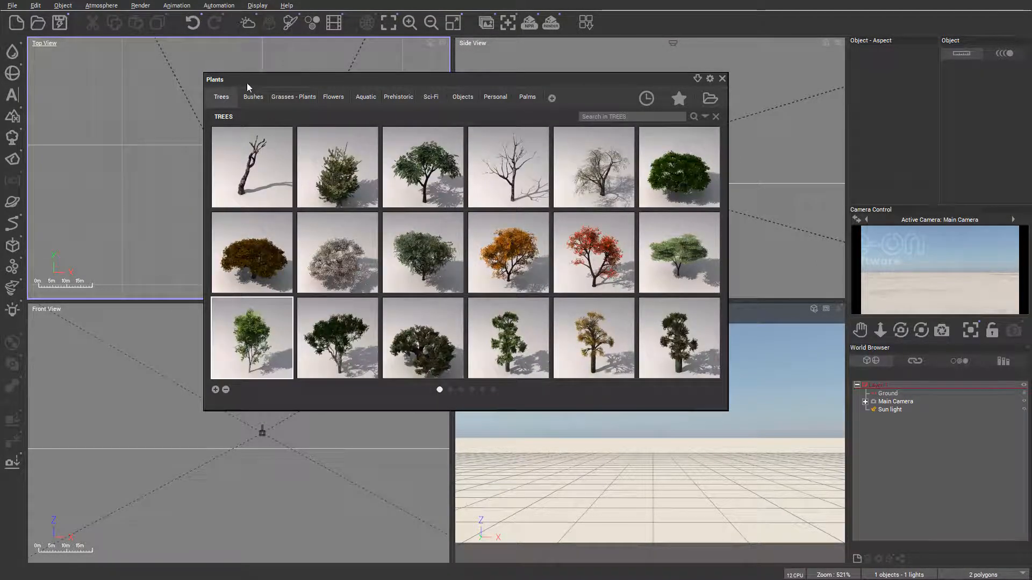
click(254, 99)
click(293, 97)
click(334, 98)
click(371, 99)
click(398, 98)
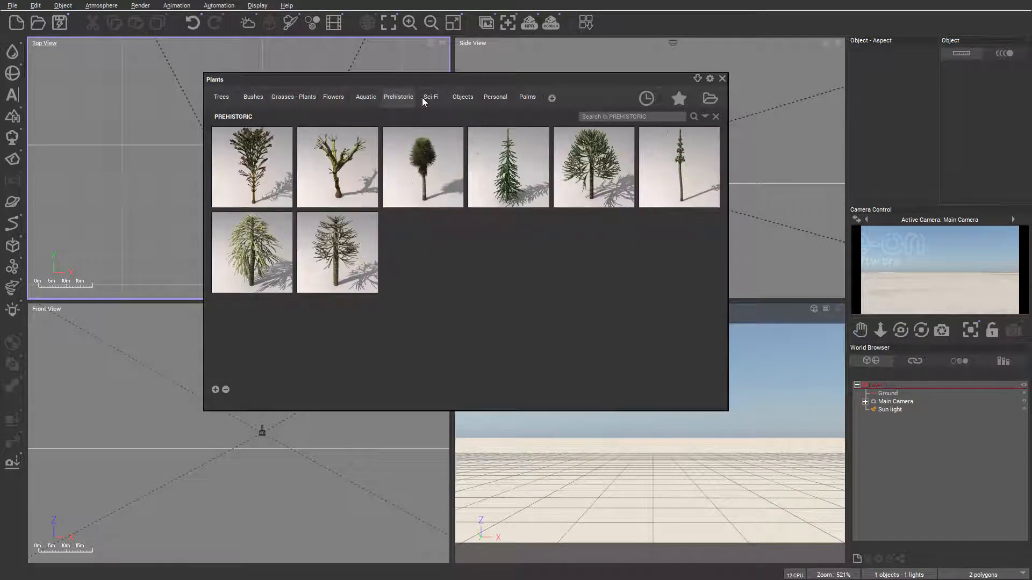
click(430, 99)
click(462, 98)
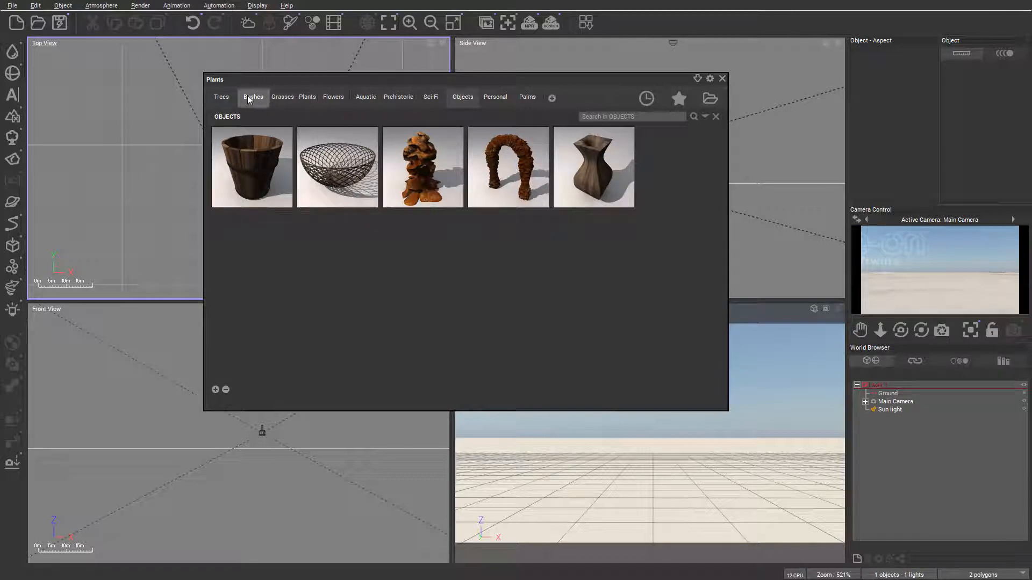
click(221, 99)
Add a Springtime White Birch from the tree collection and place it at about X -11.7 m, Y -4.15 m
mouse_move(429, 219)
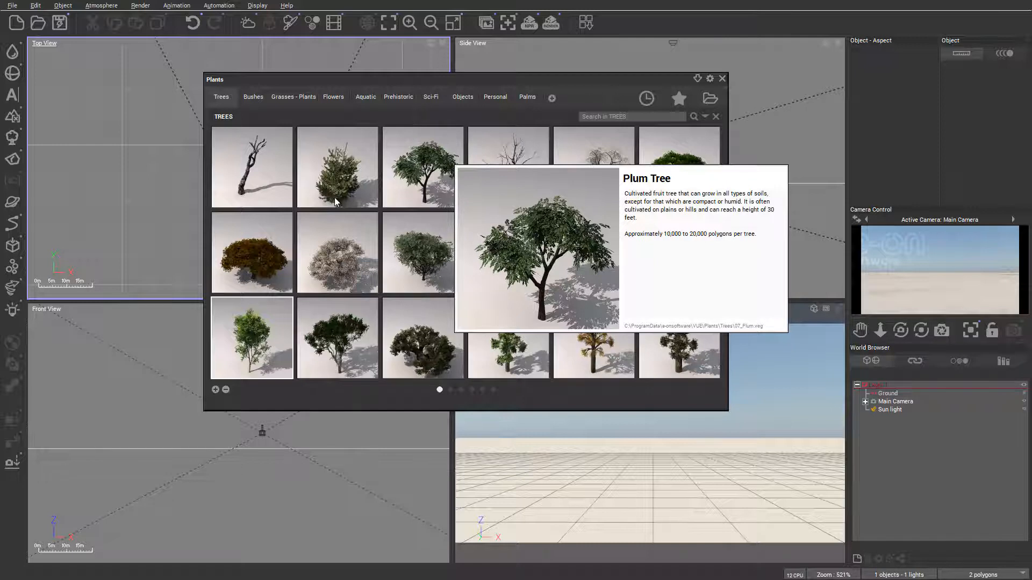
mouse_move(245, 353)
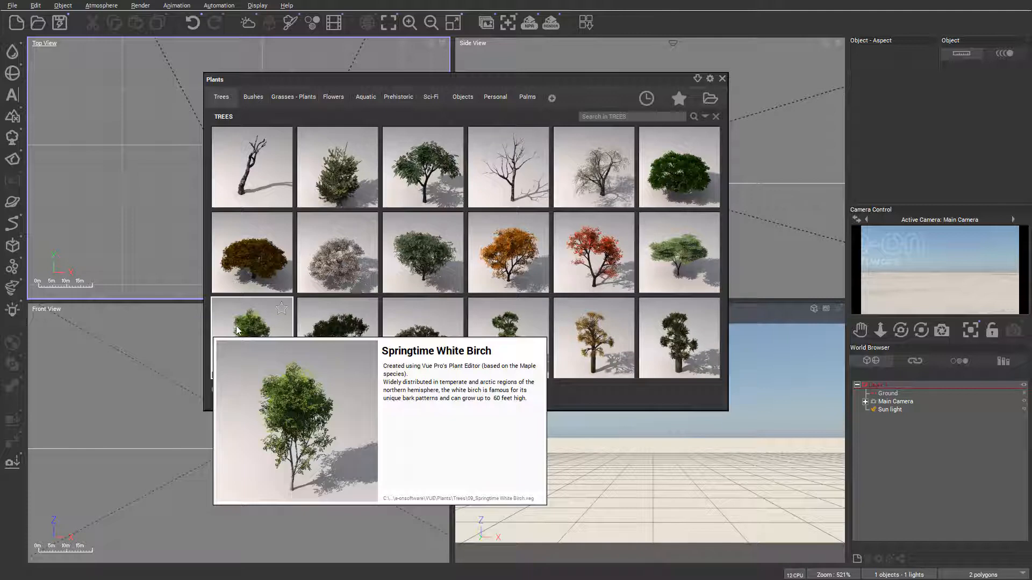
double_click(239, 329)
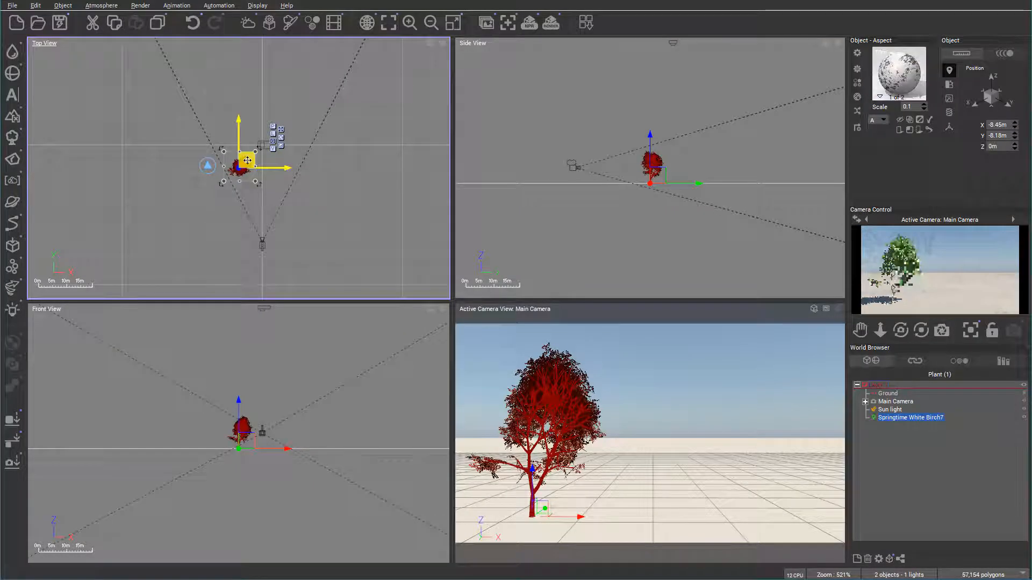
drag(247, 156, 237, 145)
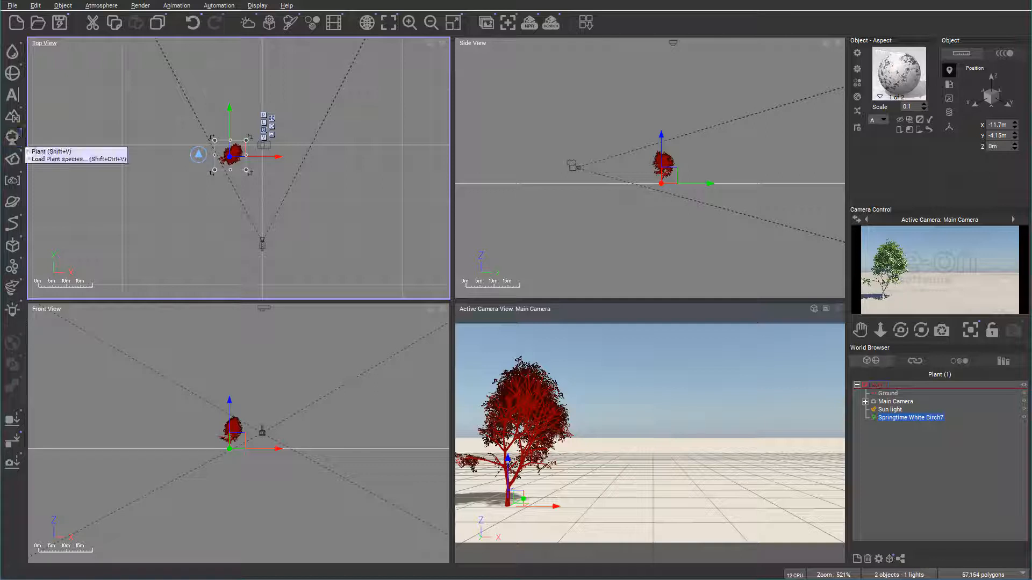
Add two more Springtime White Birches in a row beside the first, the last at about X 7.48 m, Y -1.85 m
click(21, 141)
drag(248, 164, 264, 150)
click(15, 138)
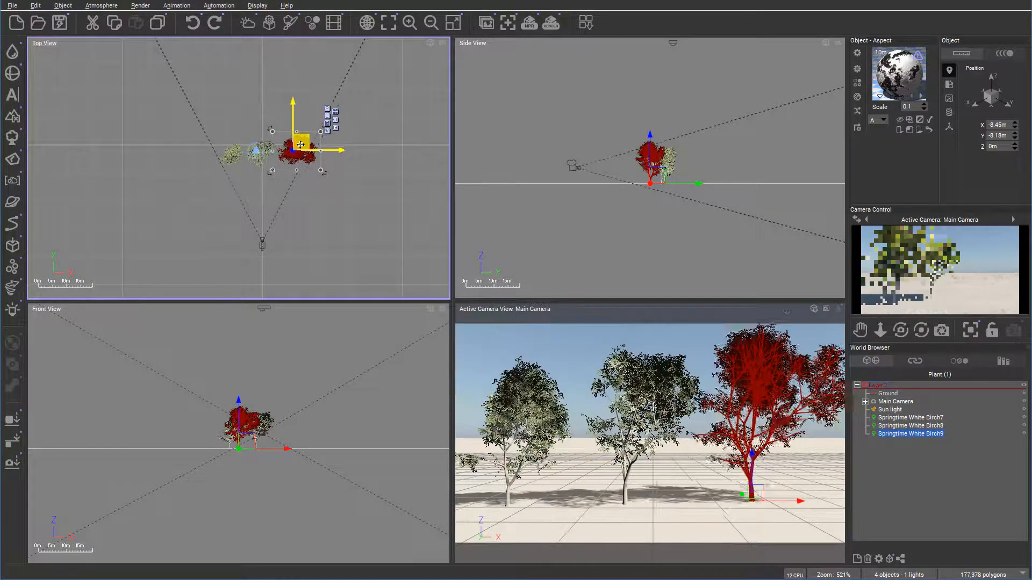
drag(300, 144, 293, 146)
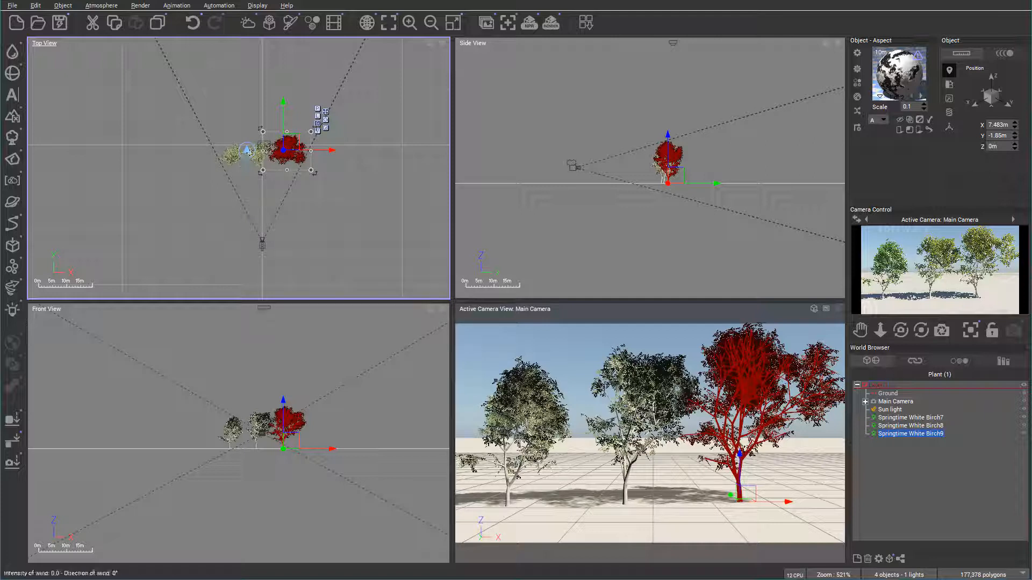
Bend the third birch sideways with its wind control and reset the wind to zero
drag(246, 150, 283, 150)
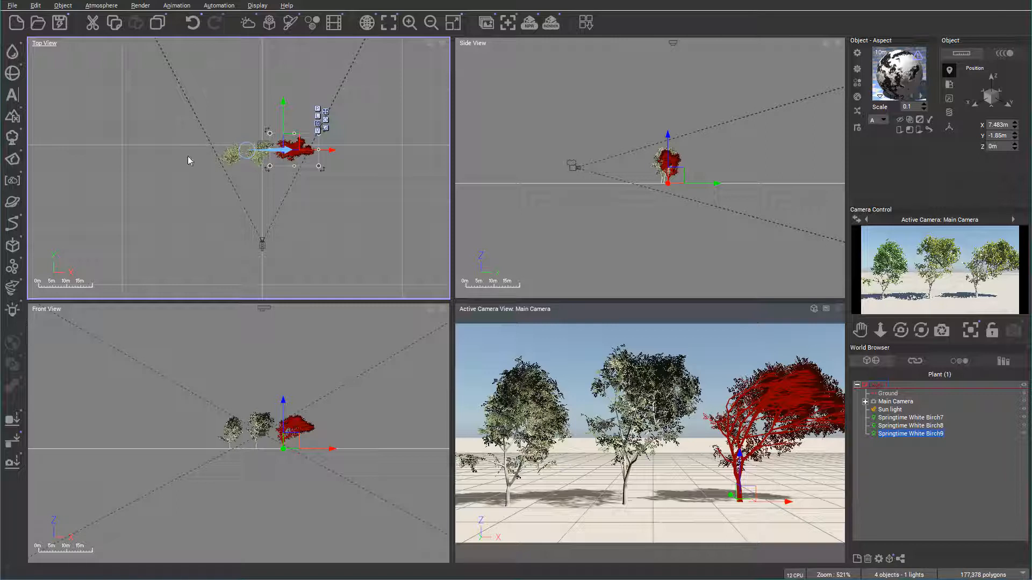
drag(289, 150, 248, 151)
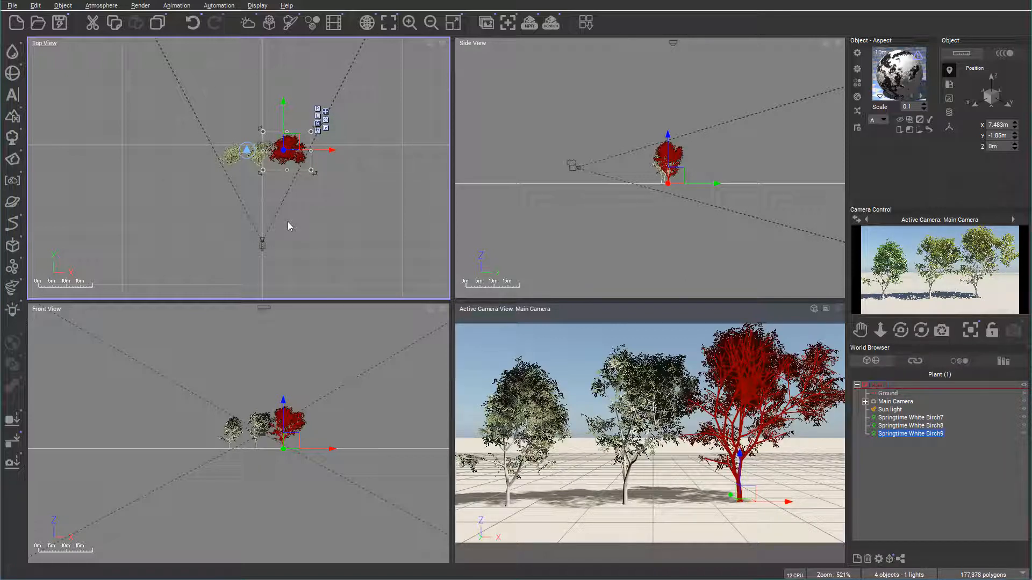
Edit the third birch's trunk and branches, setting Length to +31, Gnarl to +82 and Diameter to +28
right_drag(344, 166, 347, 209)
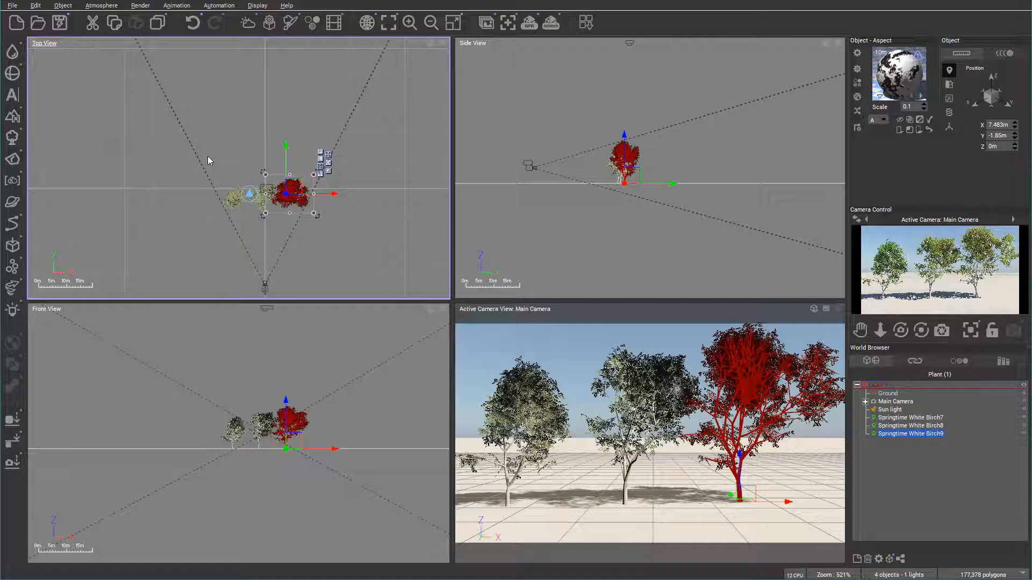
right_drag(345, 188, 356, 172)
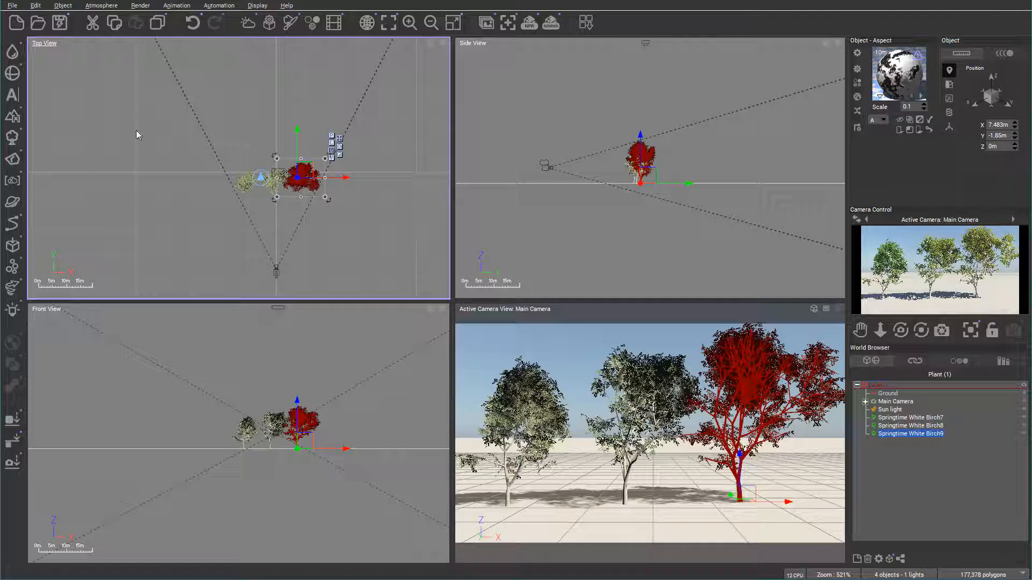
double_click(303, 172)
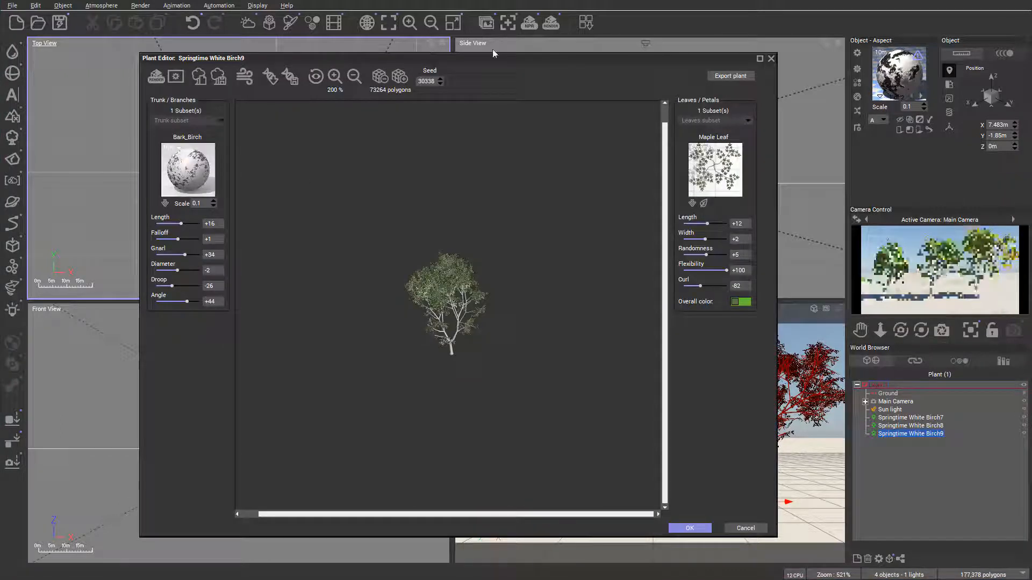
drag(499, 56, 520, 45)
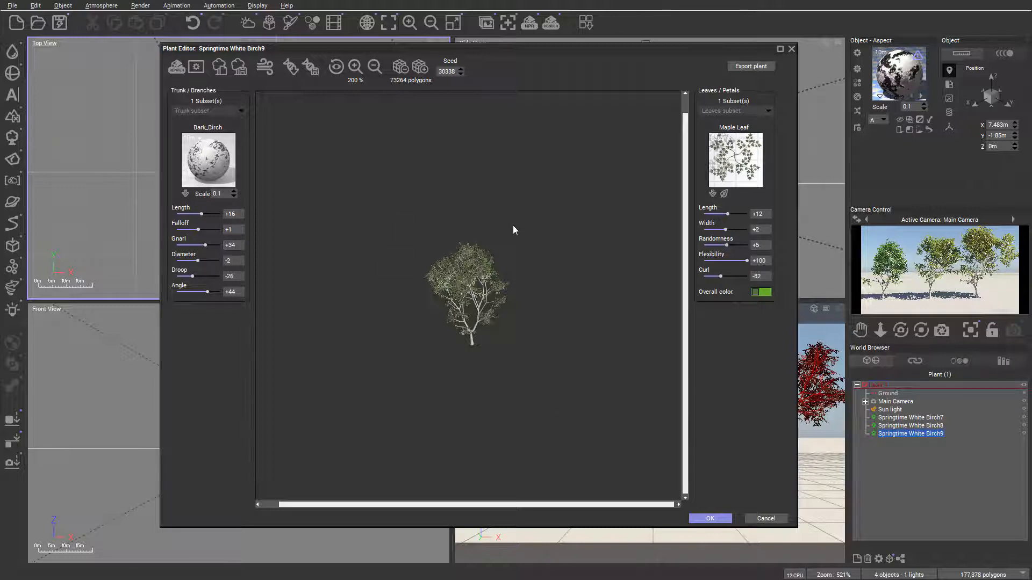
scroll(472, 312, up, 3)
scroll(472, 312, up, 1)
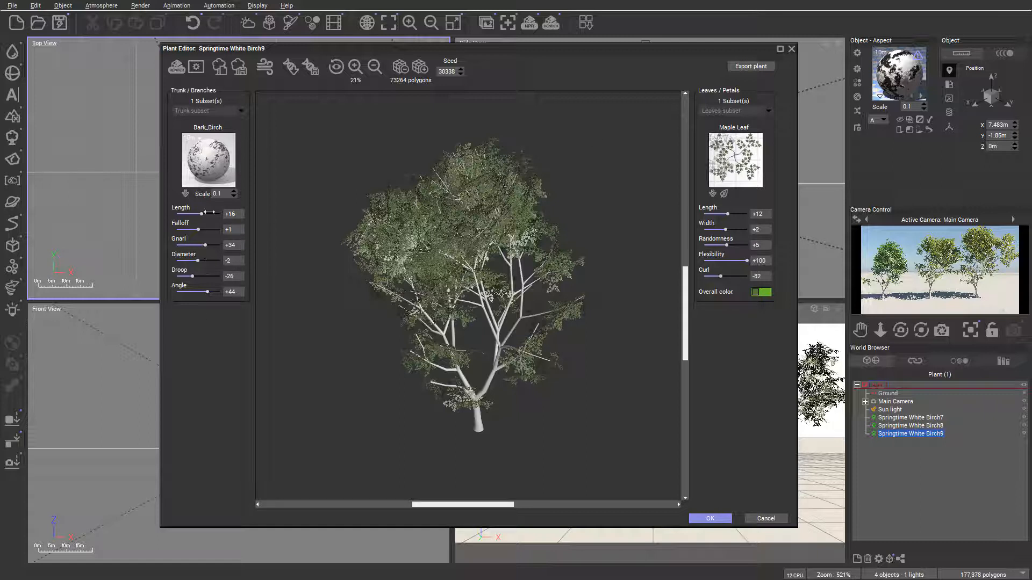
drag(204, 212, 205, 262)
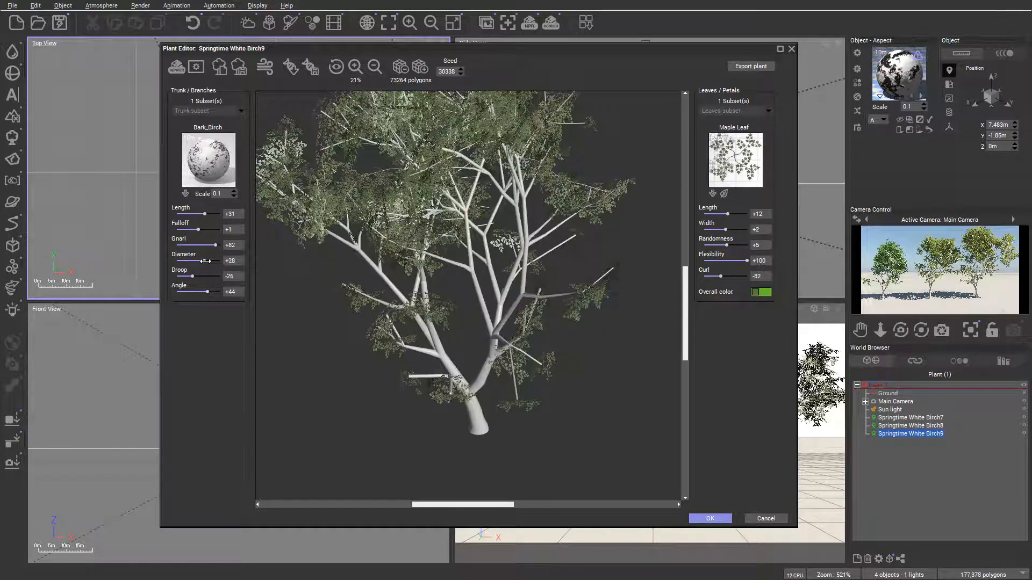
Set the overall colour of the third birch's leaves to a pale blue, RGB 237, 247, 254
click(767, 296)
click(709, 218)
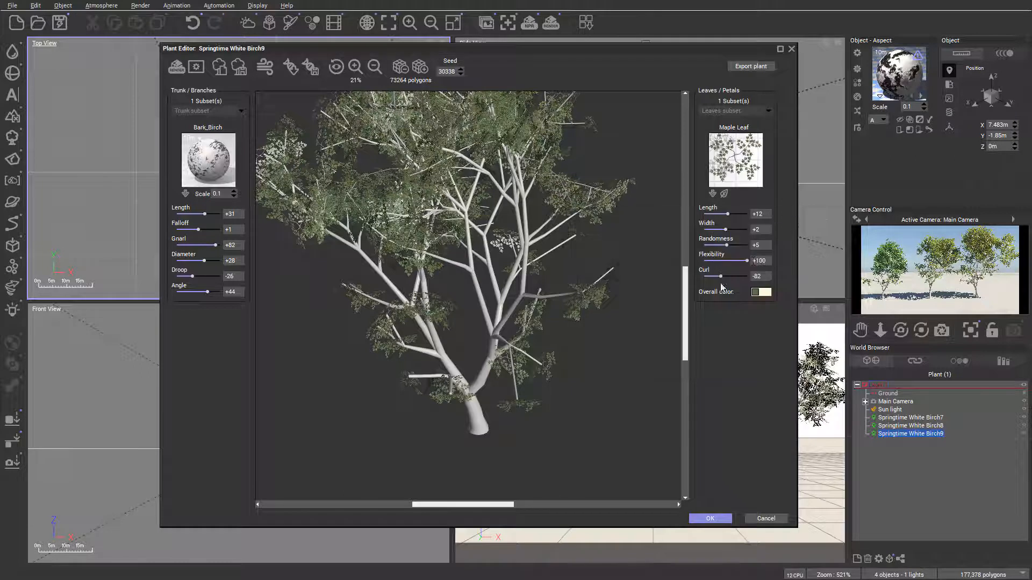
click(761, 292)
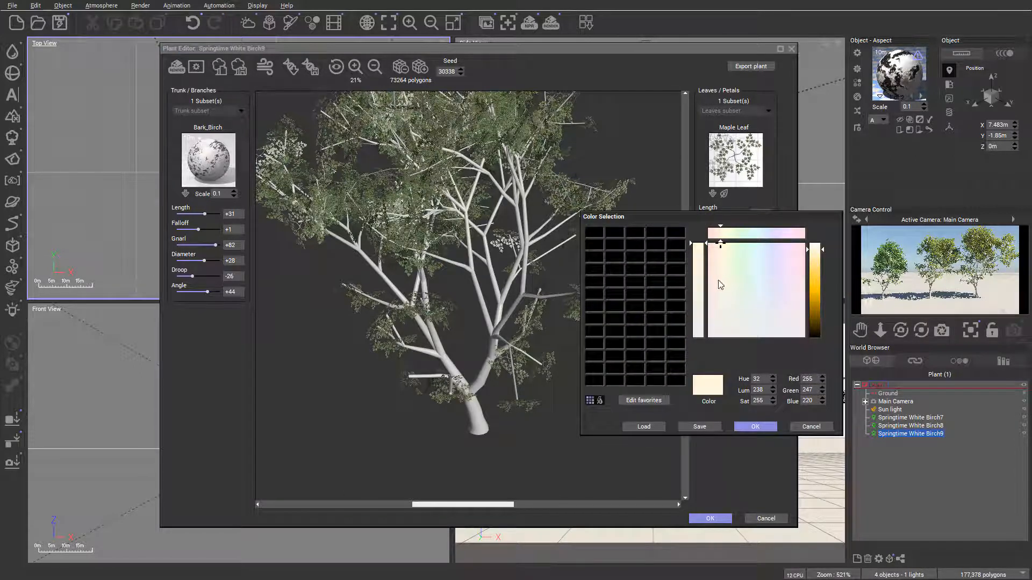
click(771, 263)
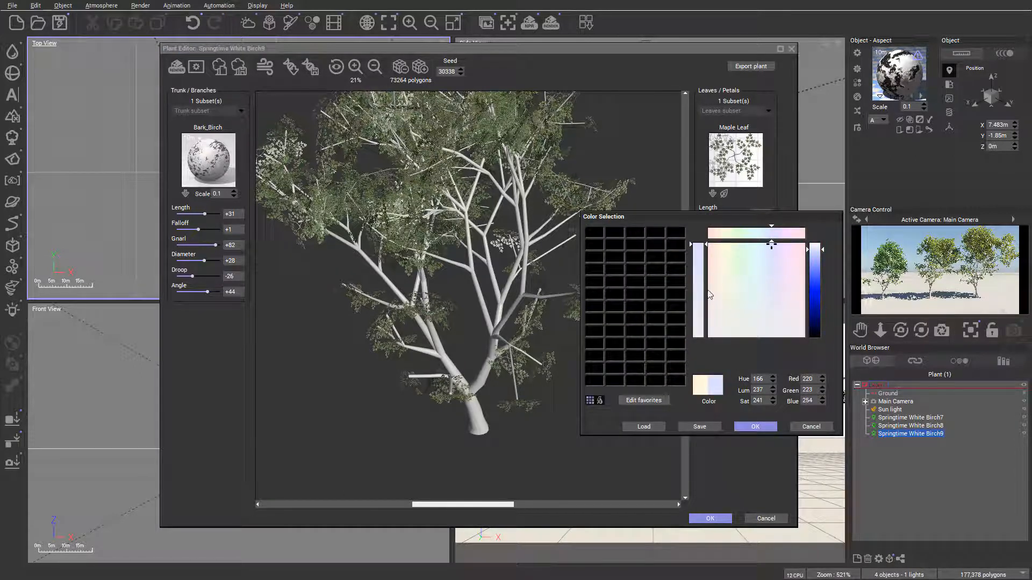
drag(771, 263, 764, 244)
drag(824, 261, 823, 246)
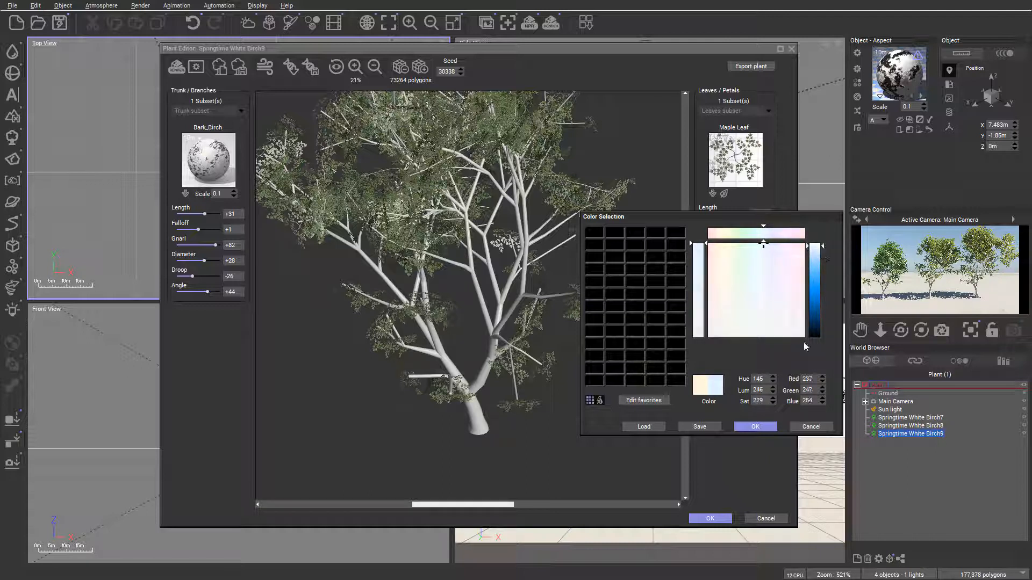
click(756, 427)
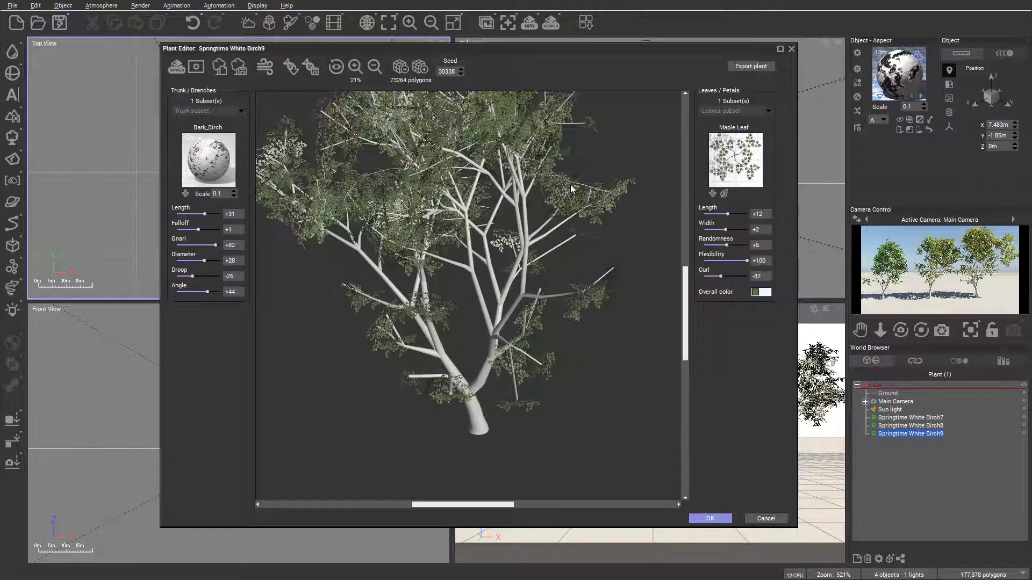
Set the third birch's leaf Curl to -18, Length to -38 and Width to -8, and apply the plant edits
drag(720, 276, 731, 278)
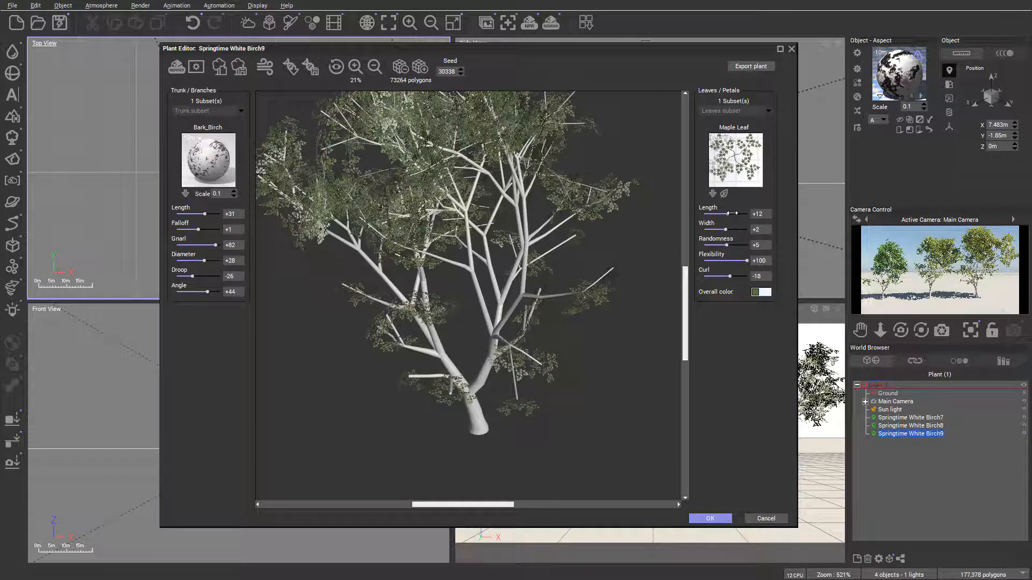
drag(727, 214, 723, 230)
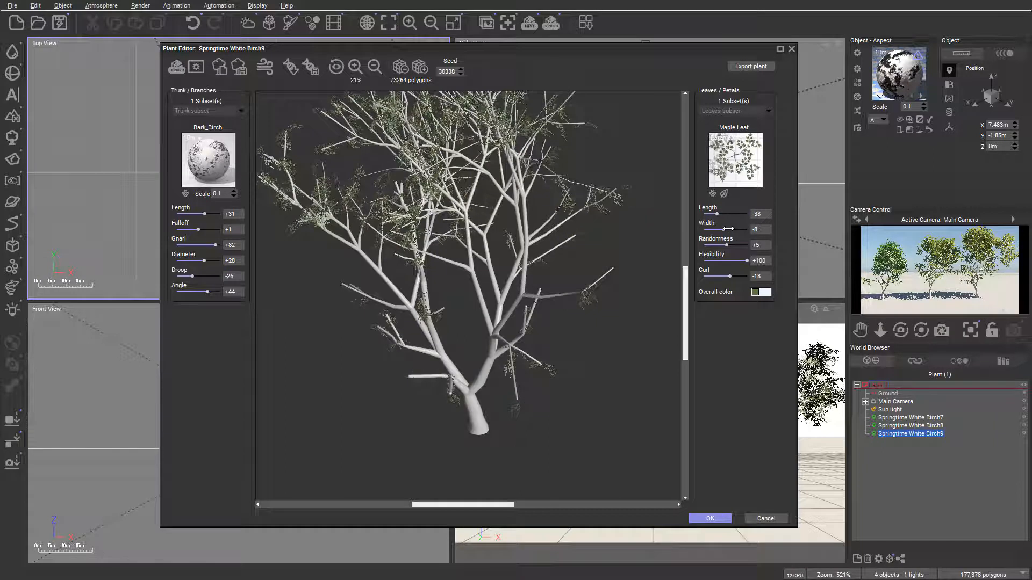
click(713, 520)
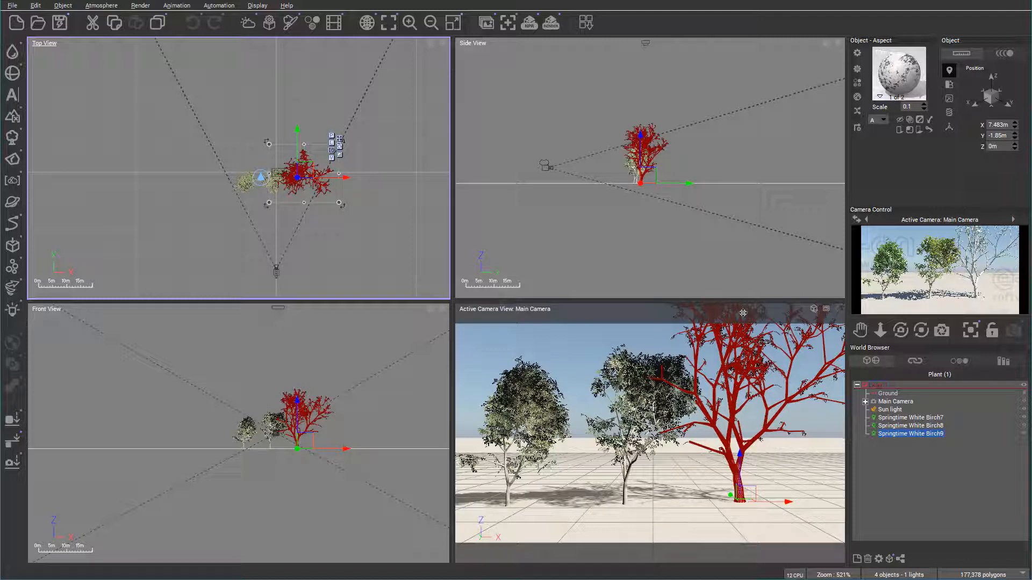
Browse the Trees collection of the plant library and add an Acacia Dry-Green (Mature) to the scene
click(13, 139)
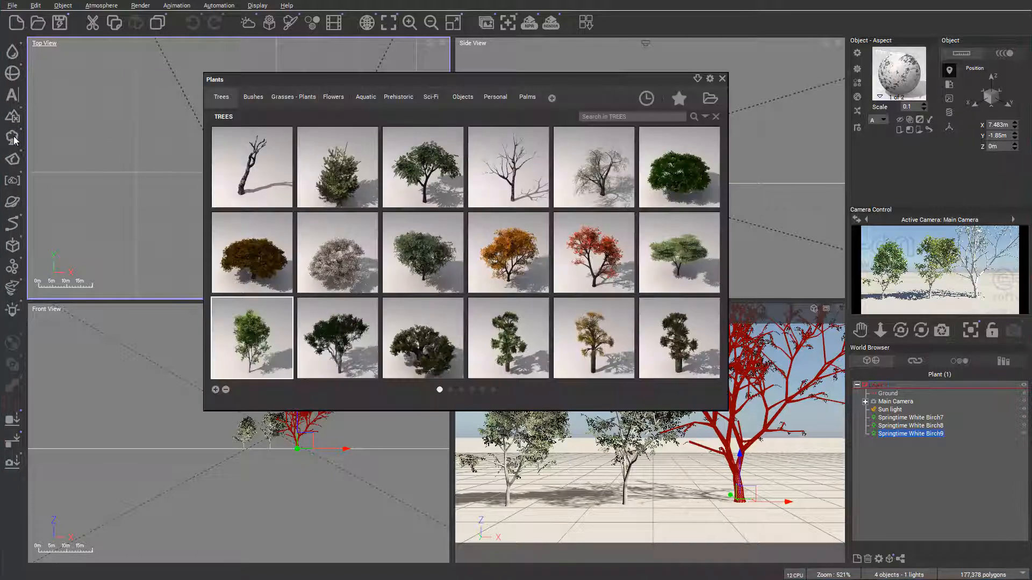
scroll(630, 221, down, 1)
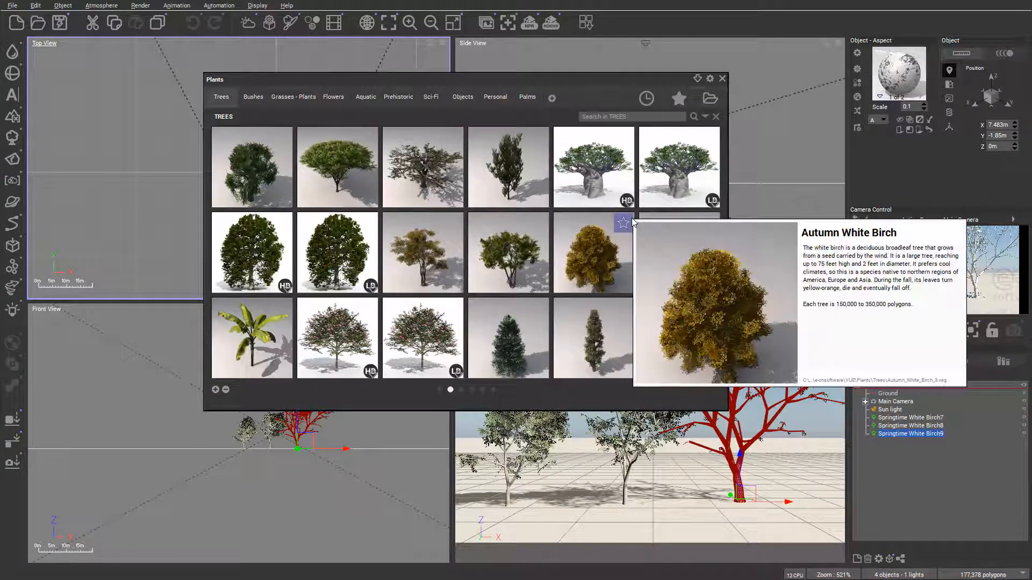
mouse_move(361, 269)
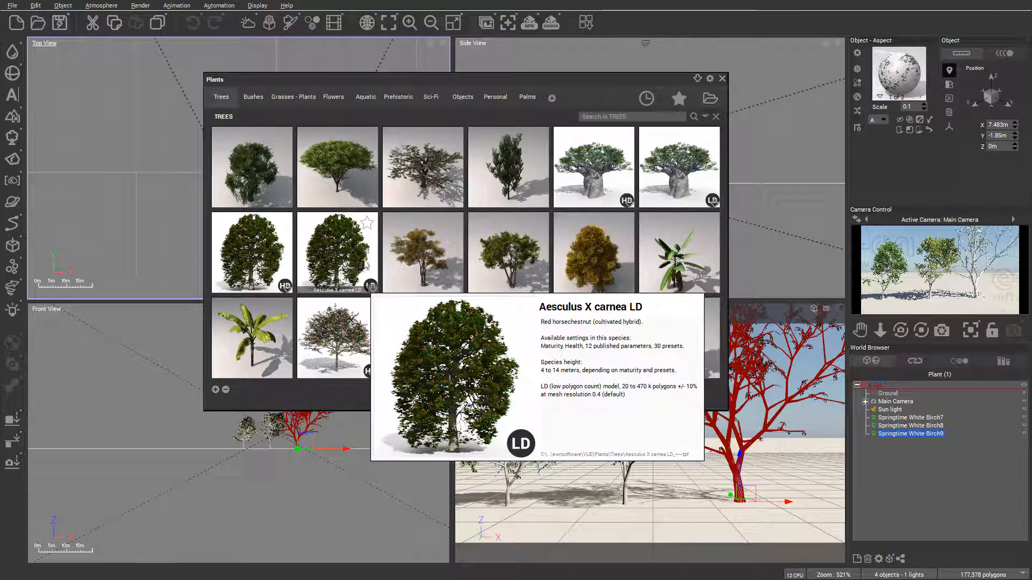
mouse_move(463, 211)
scroll(465, 210, down, 1)
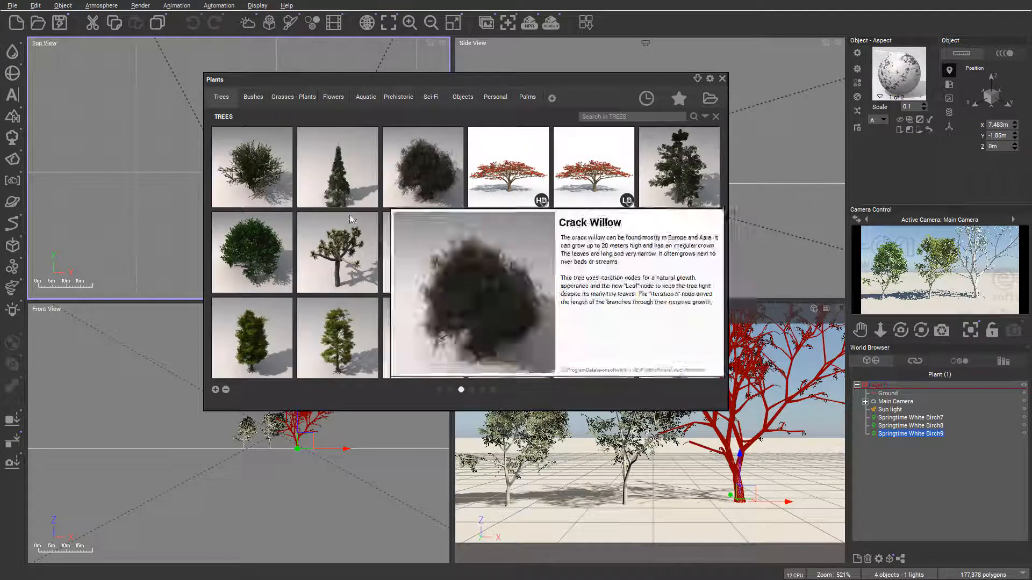
scroll(464, 209, up, 1)
mouse_move(559, 250)
scroll(539, 245, down, 3)
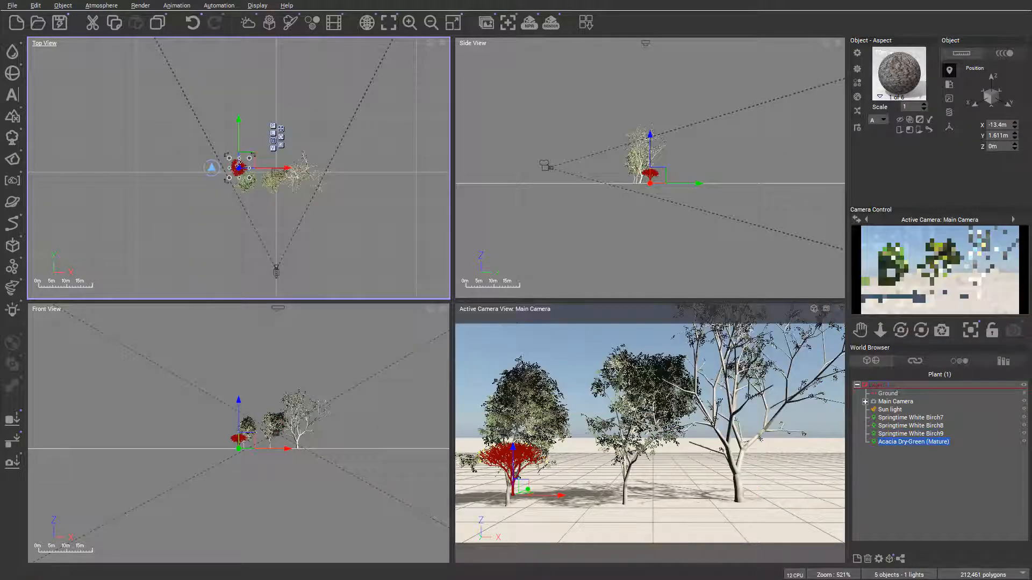
Enlarge and move the acacia behind the birches to about X 4.64 cm, Y 19.69 m, and open it in the plant editor
drag(249, 156, 285, 127)
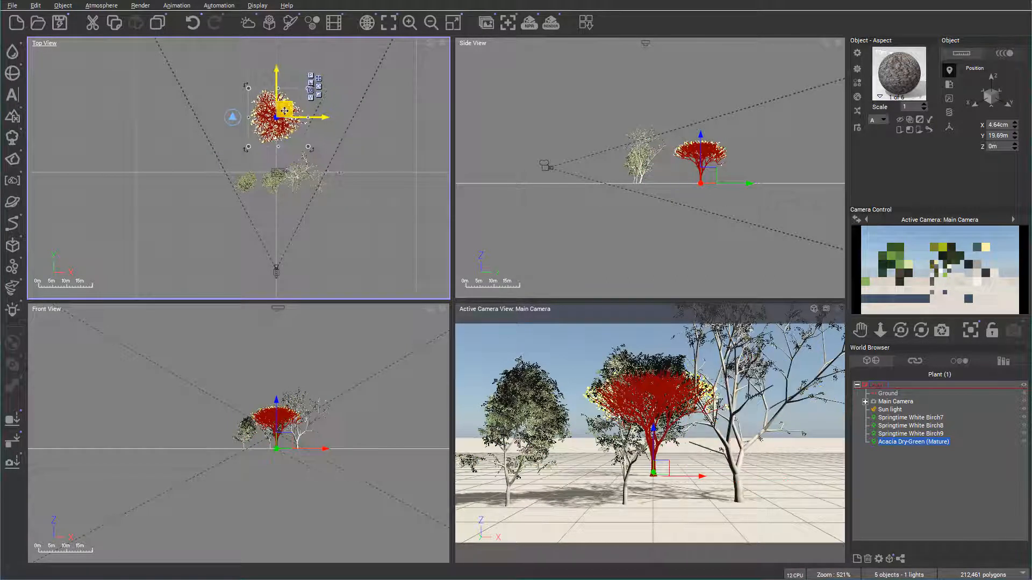
double_click(285, 127)
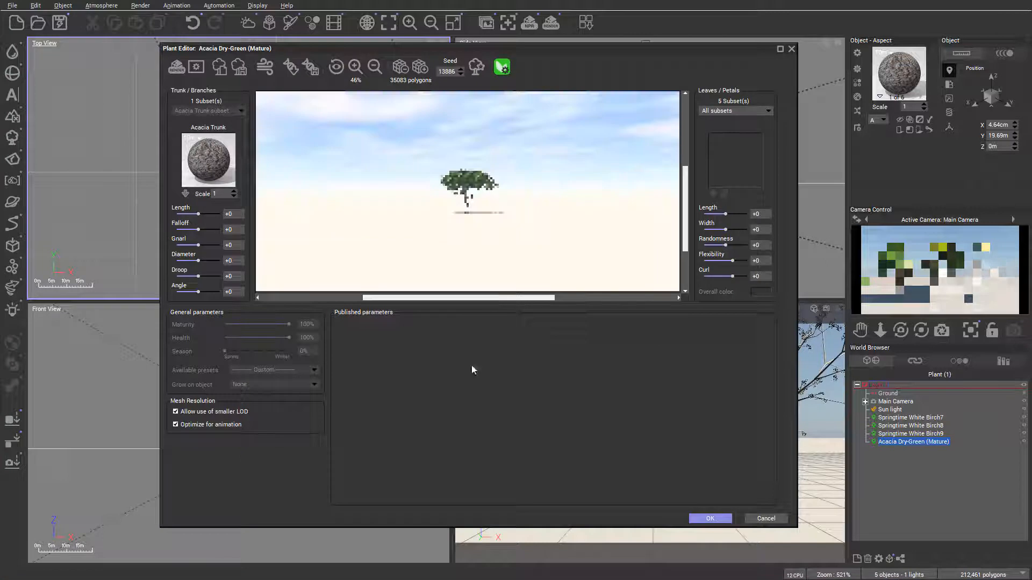